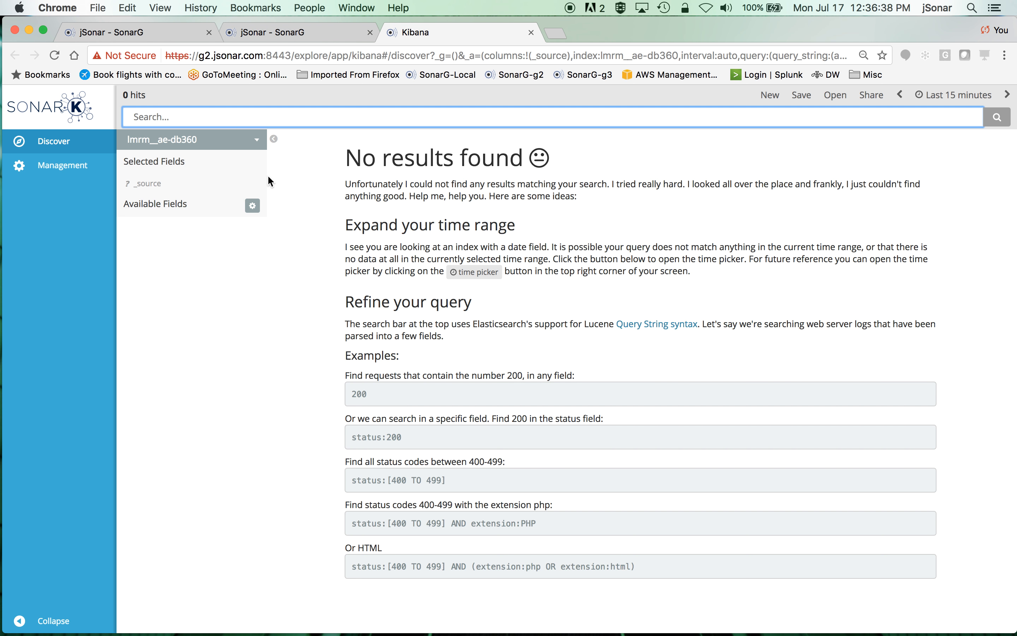
Switch the index pattern to sonargd-instance and set the time range to Last 7 days
left_click(259, 145)
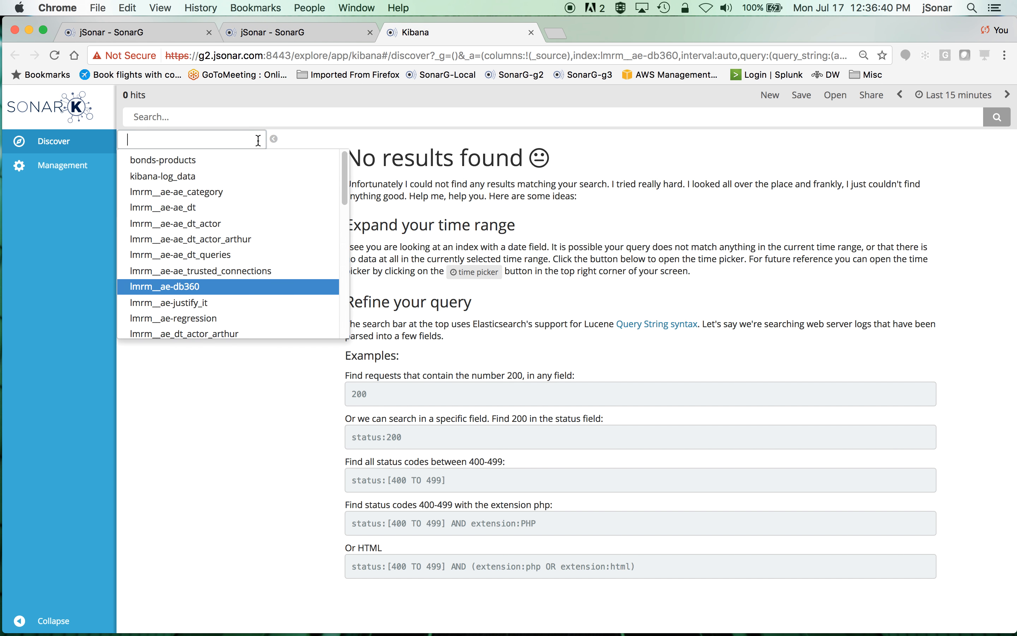
scroll(239, 235, "down", 3)
scroll(239, 239, "down", 5)
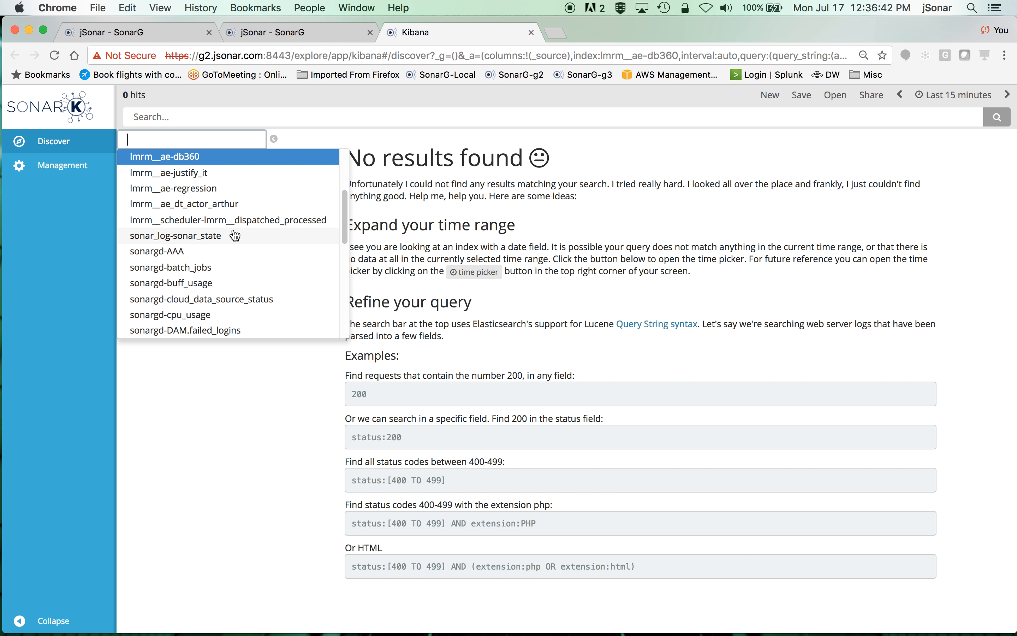
scroll(235, 235, "down", 5)
left_click(204, 276)
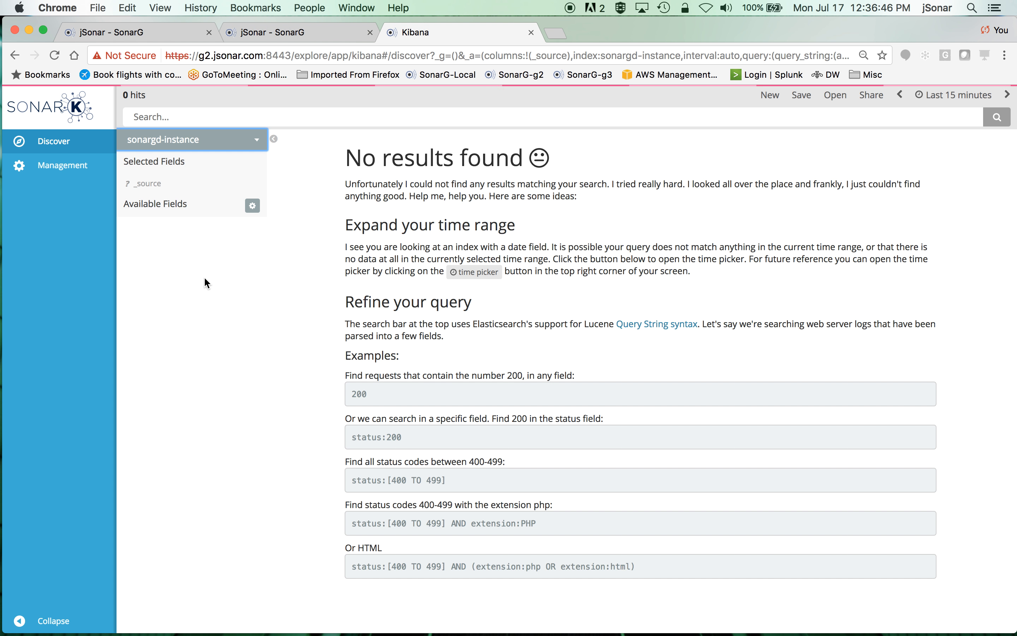
left_click(953, 95)
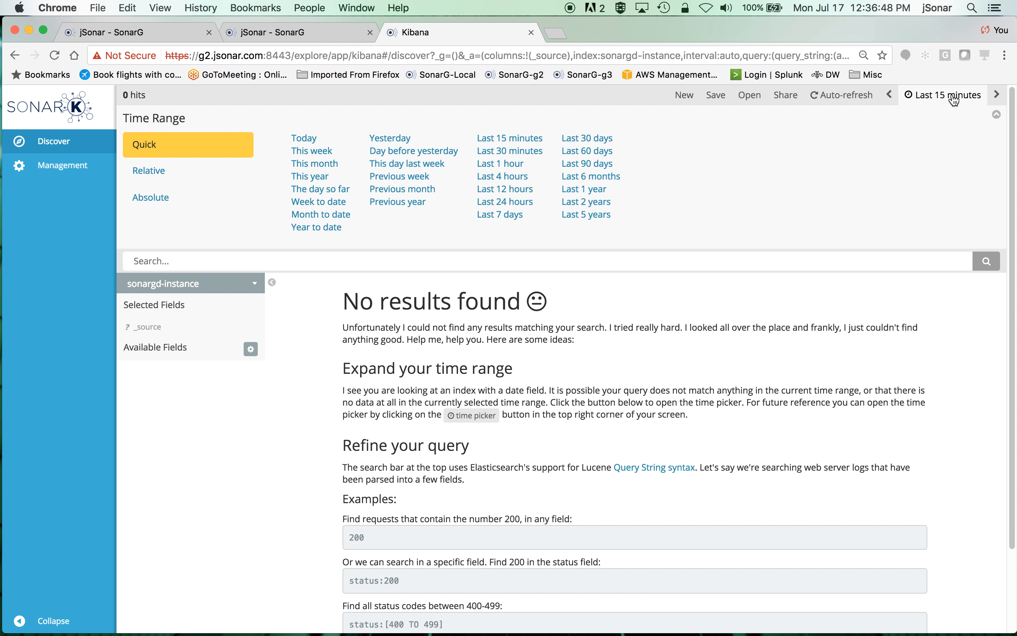
left_click(500, 214)
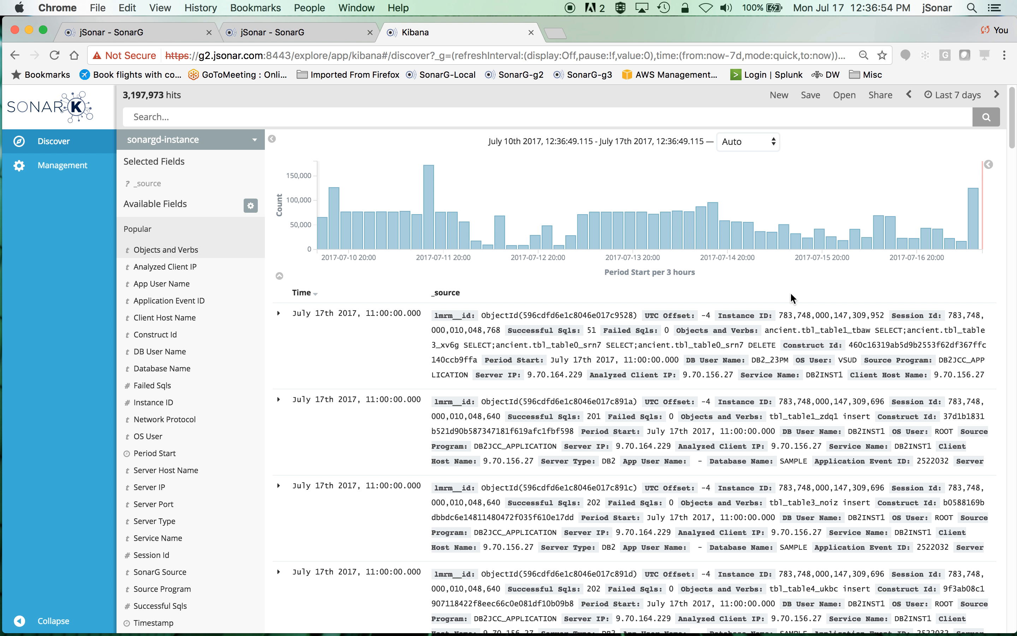
Expand the first document and inspect its field values in the table view
left_click(279, 316)
scroll(843, 420, "down", 5)
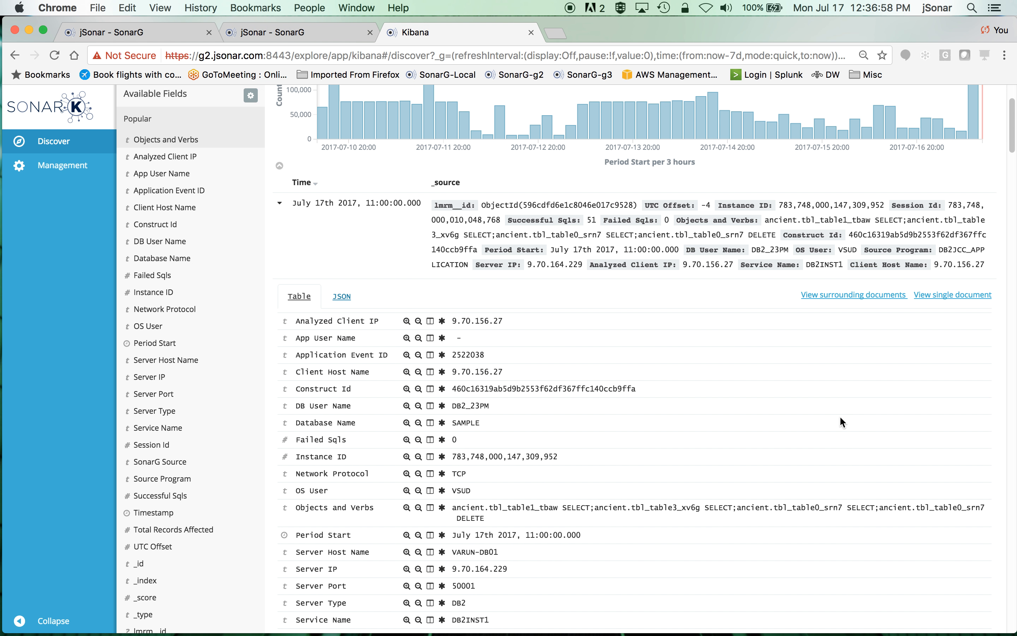
scroll(840, 416, "down", 3)
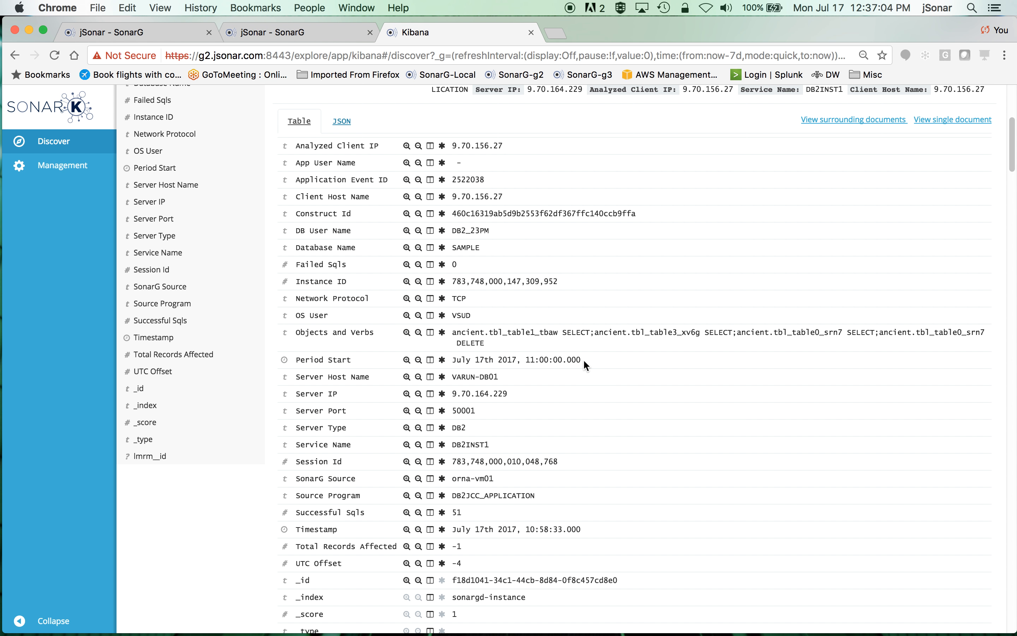
left_click_drag(584, 360, 454, 361)
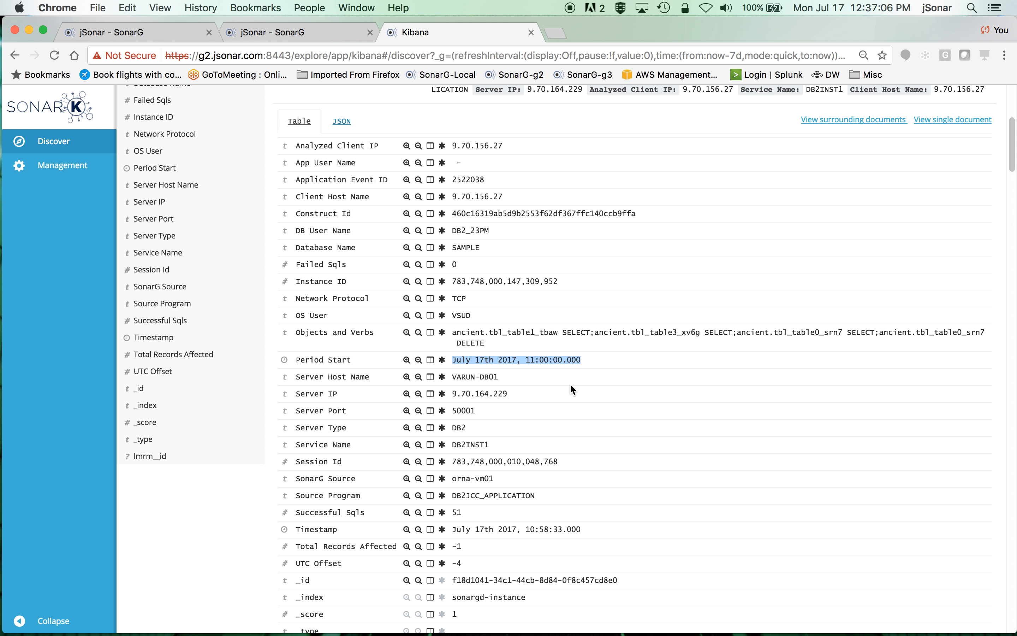
left_click_drag(527, 377, 442, 377)
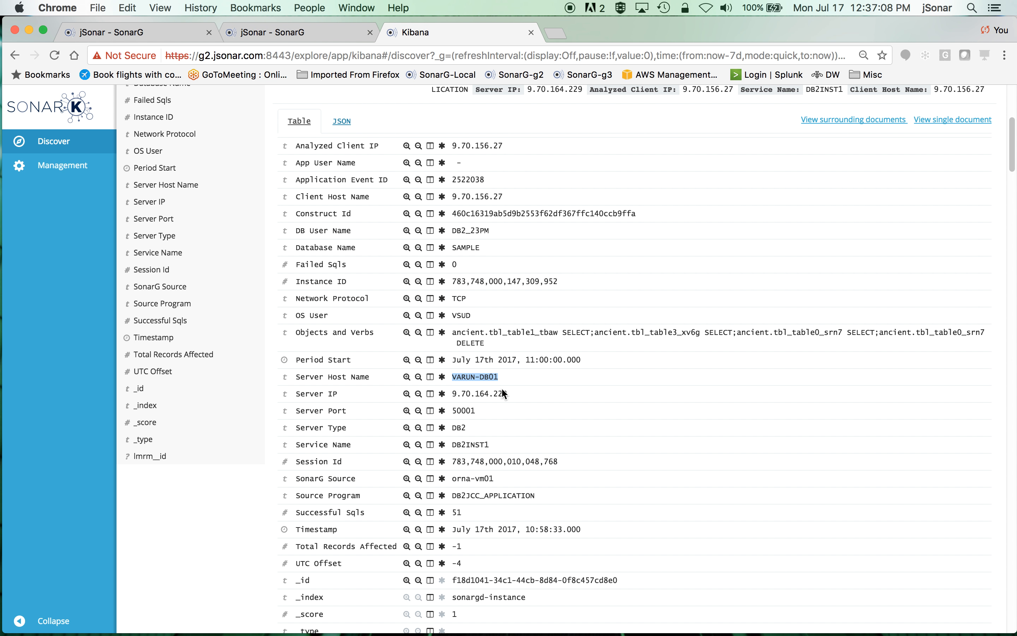
scroll(609, 431, "down", 1)
scroll(637, 430, "down", 1)
double_click(458, 427)
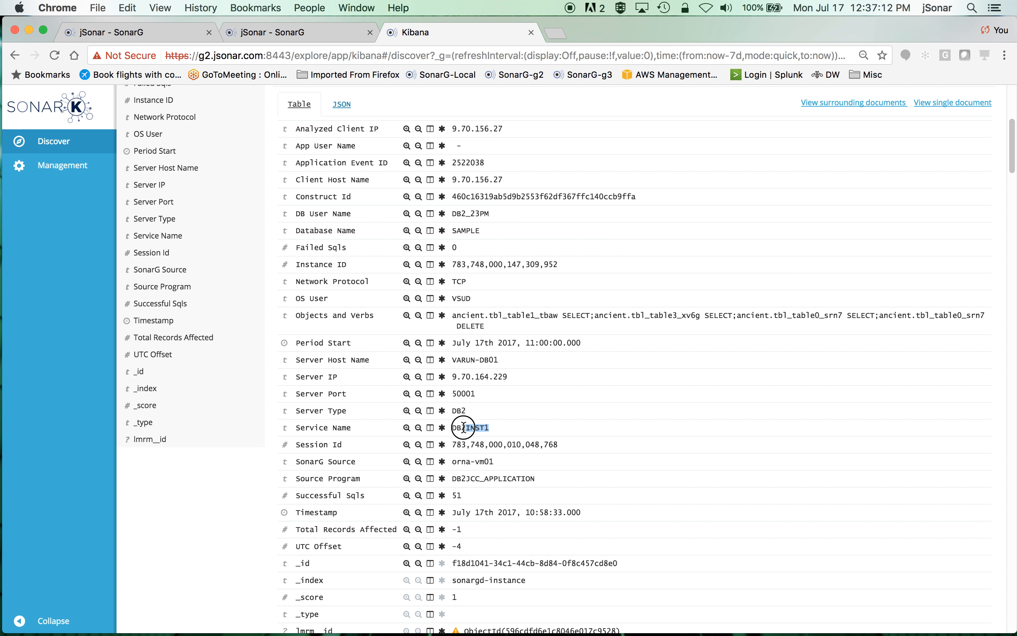
left_click(465, 415)
double_click(463, 412)
left_click_drag(590, 316, 446, 322)
View the expanded document as JSON, then collapse the document
scroll(778, 243, "up", 3)
left_click(340, 176)
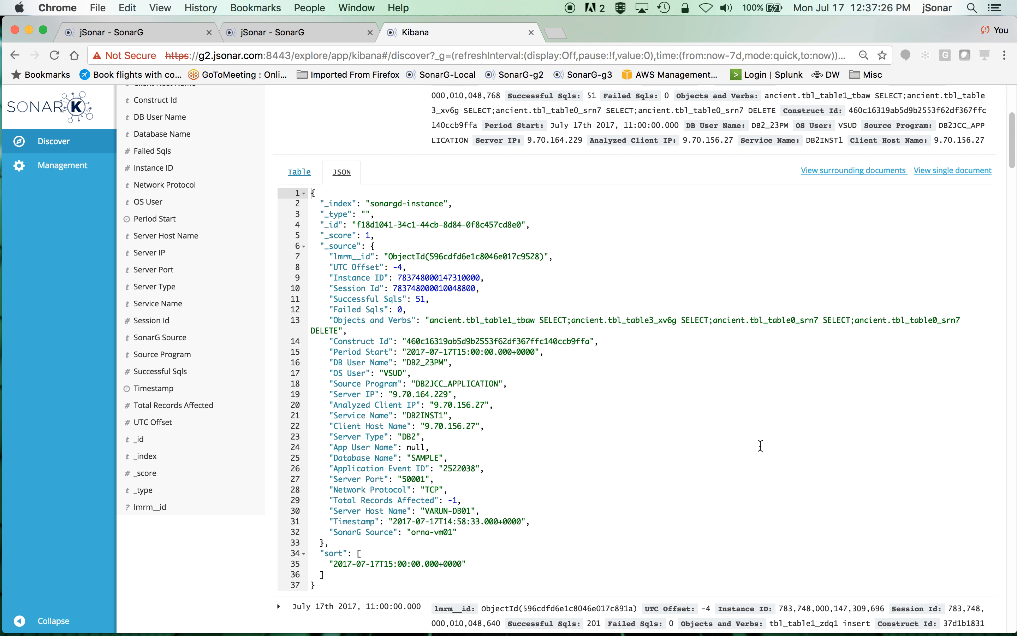
scroll(754, 439, "up", 5)
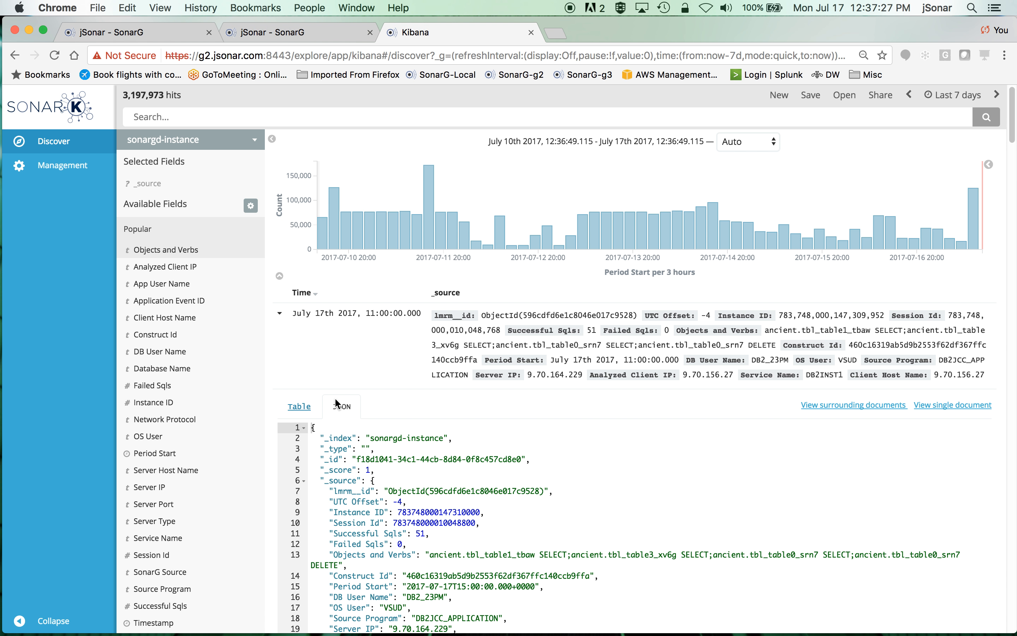
left_click(280, 313)
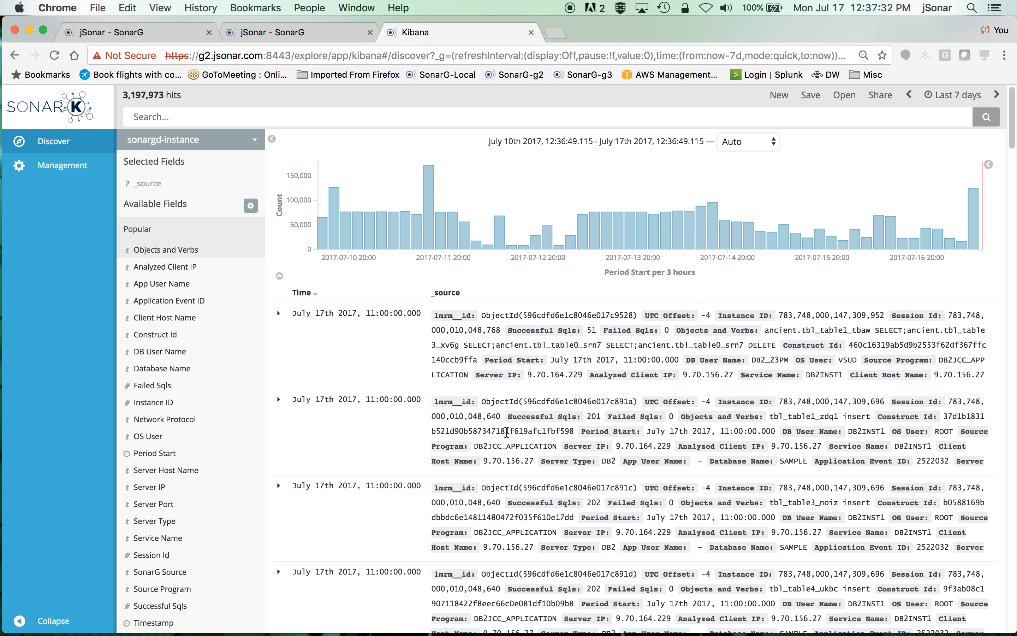
Analyze the full-collection value distribution of the DB User Name field
left_click(170, 352)
scroll(190, 373, "down", 1)
scroll(189, 373, "down", 2)
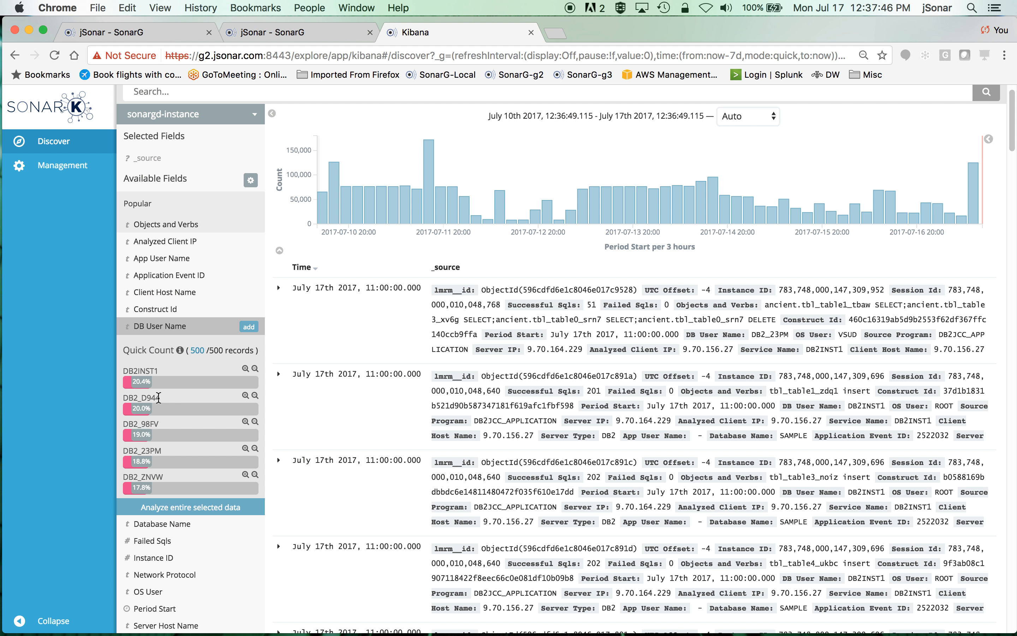
left_click(200, 507)
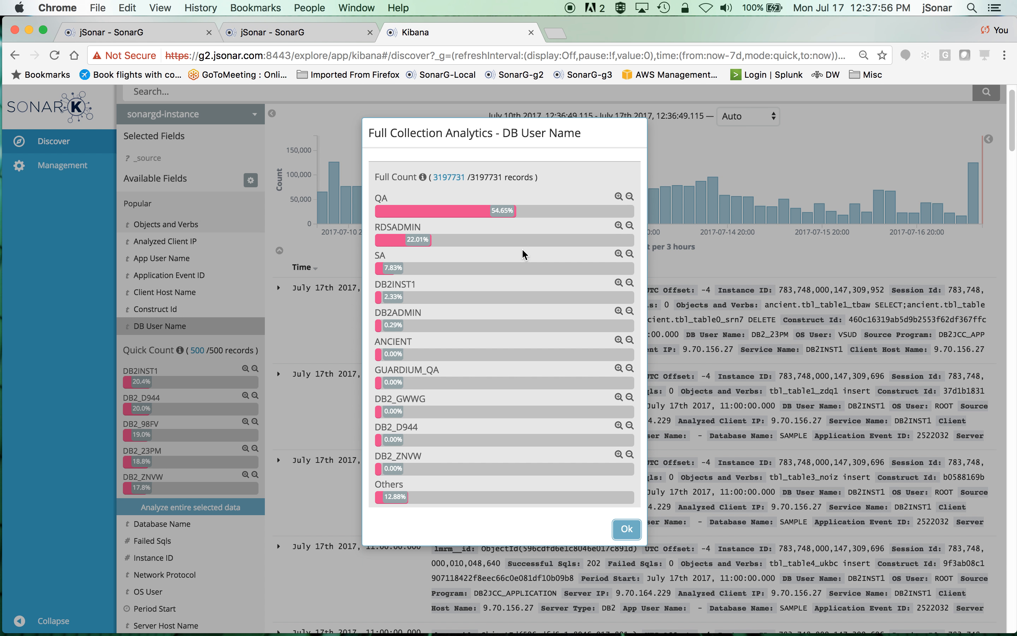
mouse_move(512, 214)
mouse_move(420, 240)
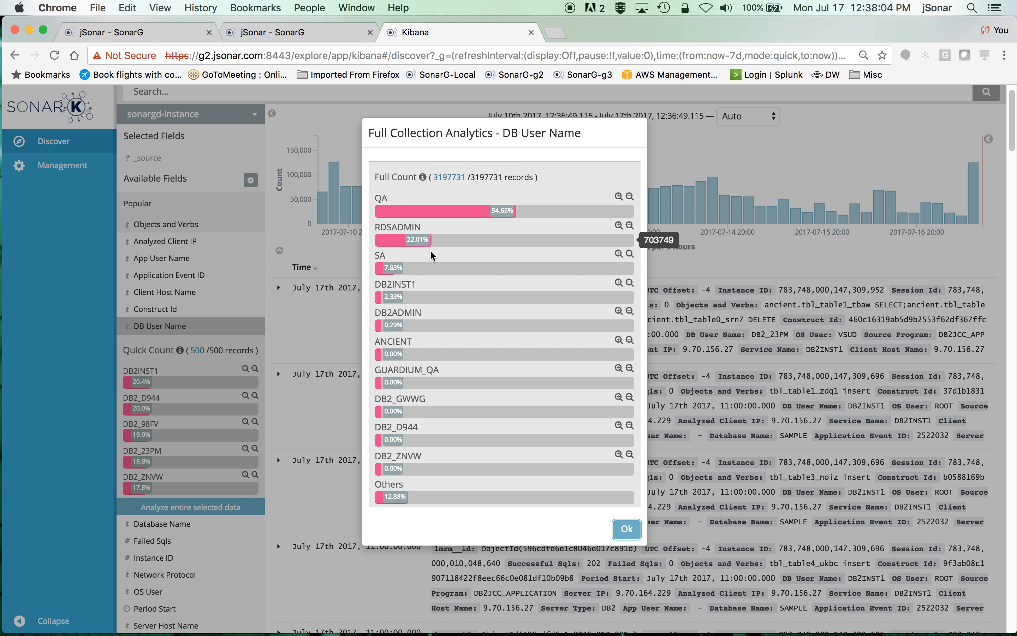
left_click(626, 530)
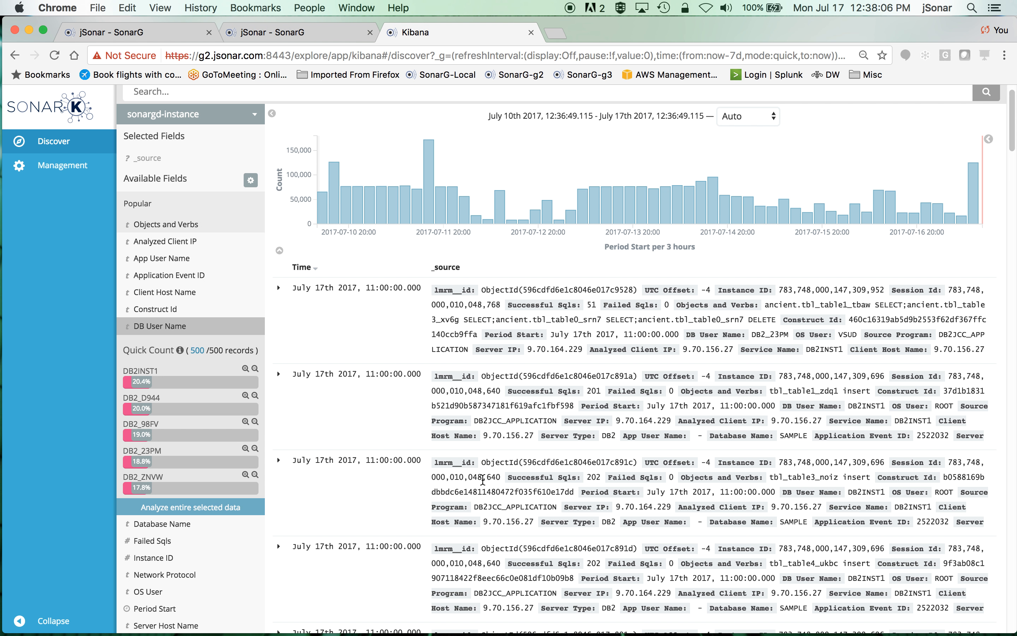
Zoom the histogram into the July 11 spike and search for Objects_and_Verbs: create
left_click(429, 202)
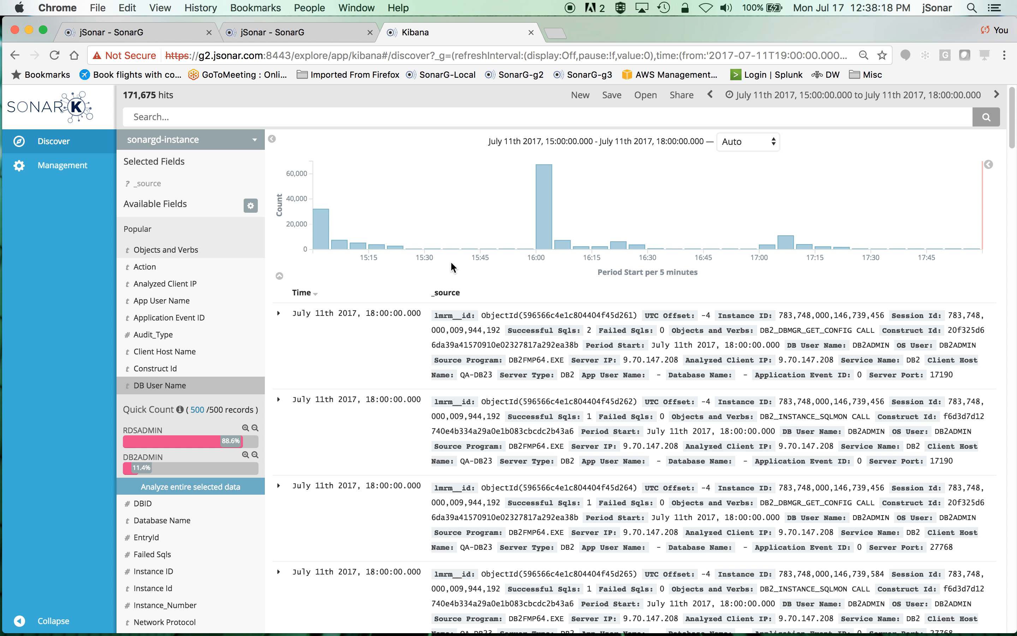
left_click(180, 115)
type("Ob")
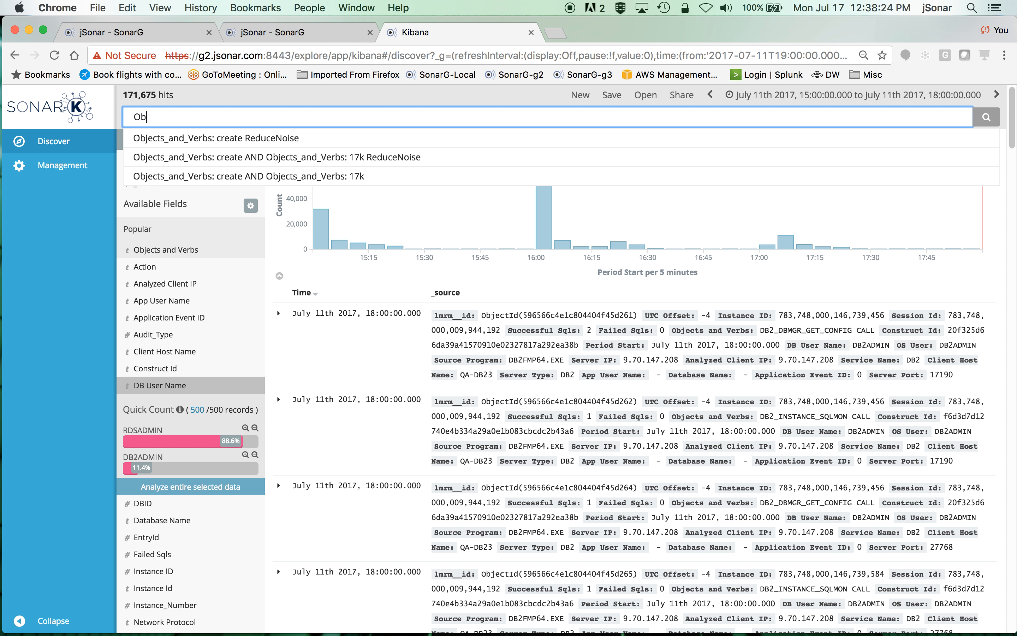
type("jects_and_Verbs: create")
key("Return")
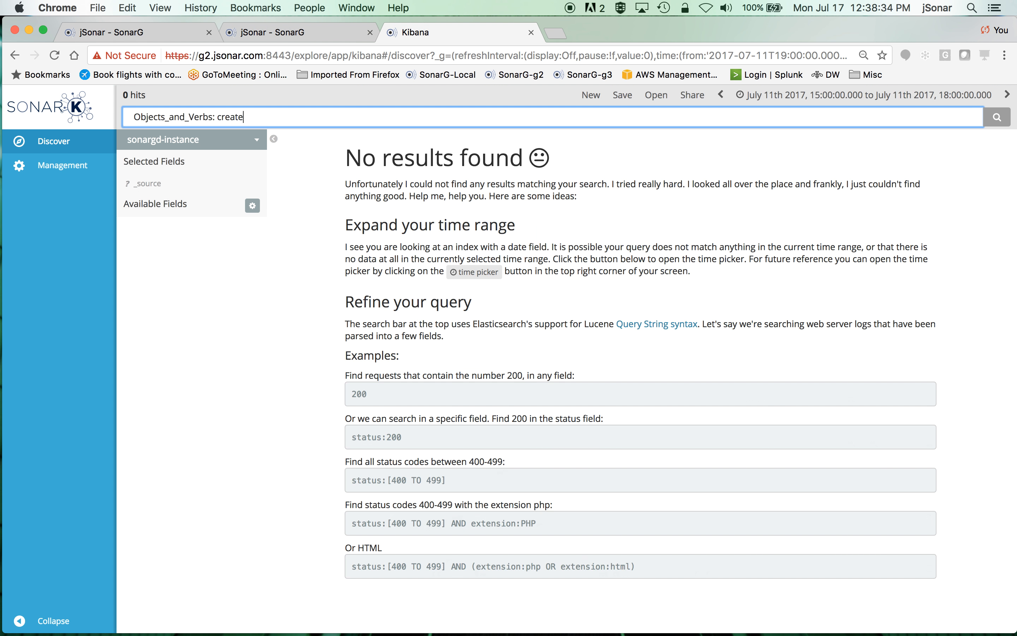
Set the time range to Last 7 days
left_click(879, 92)
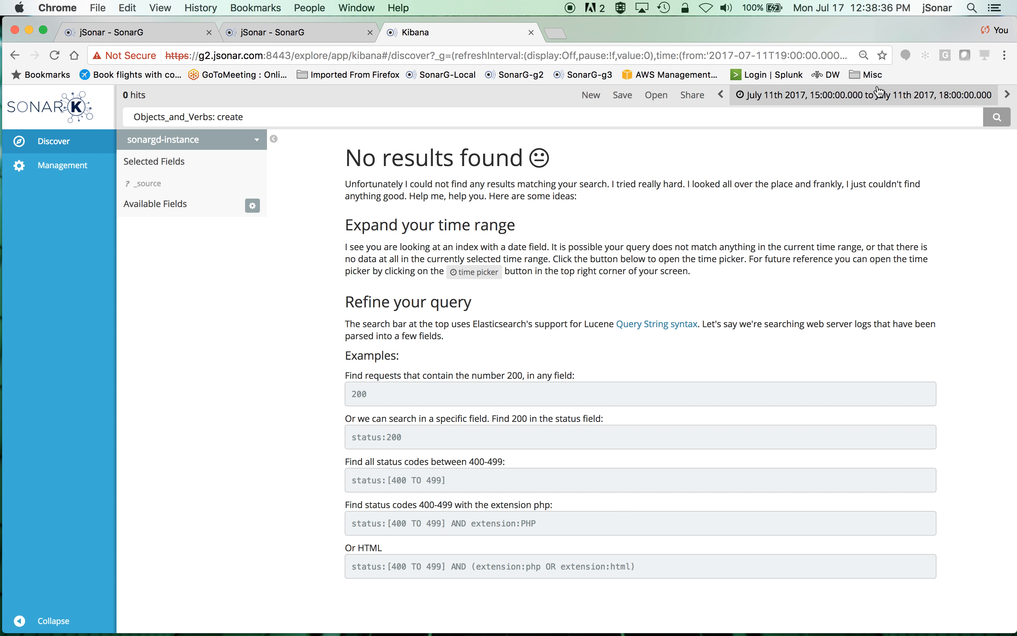
left_click(148, 147)
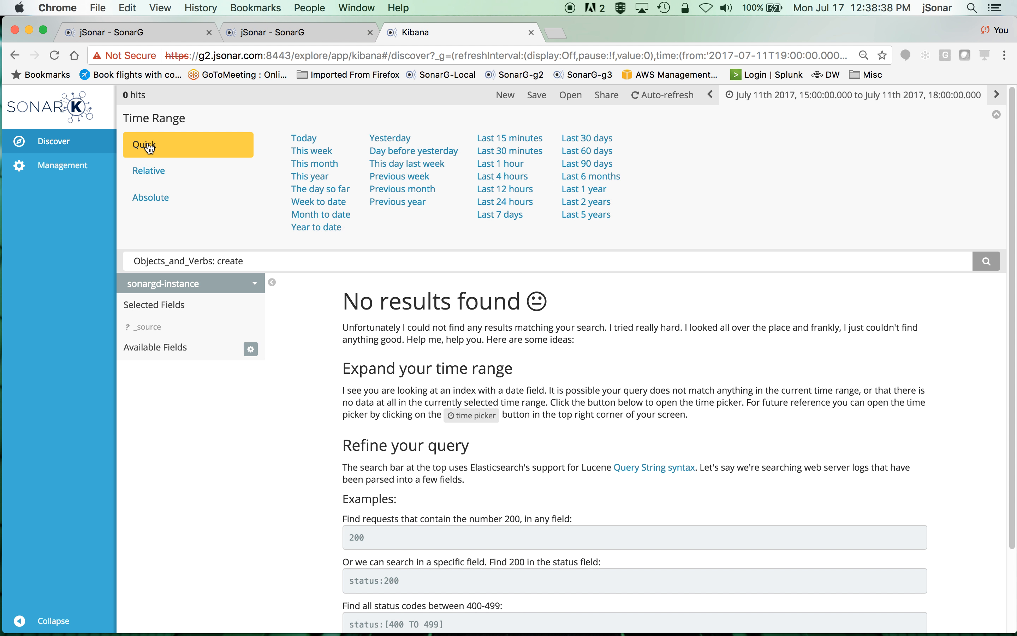
left_click(502, 214)
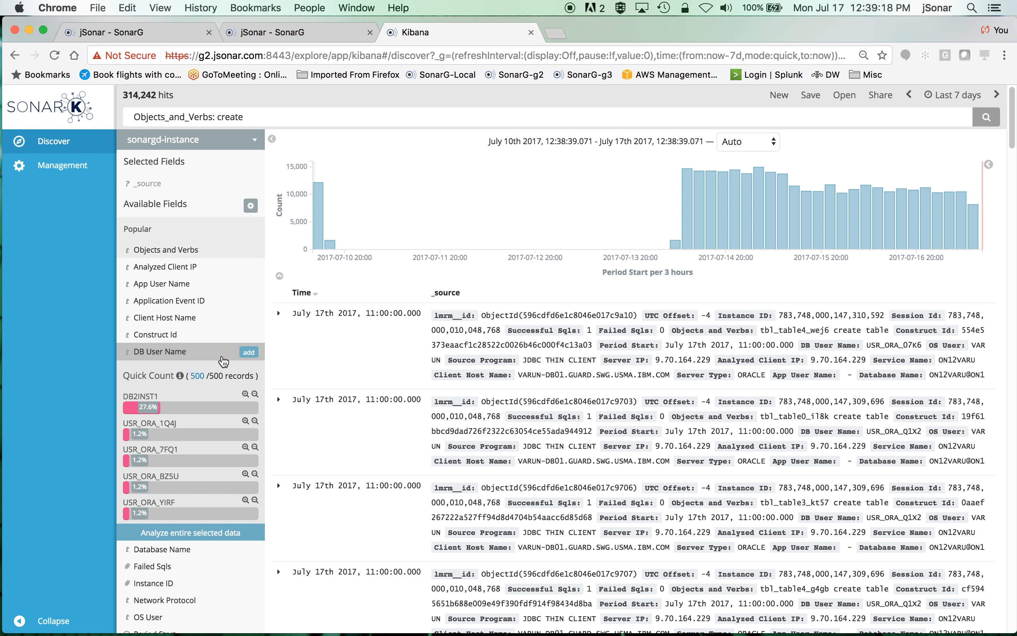
Add the Objects and Verbs field as a column in the document table
scroll(221, 357, "down", 5)
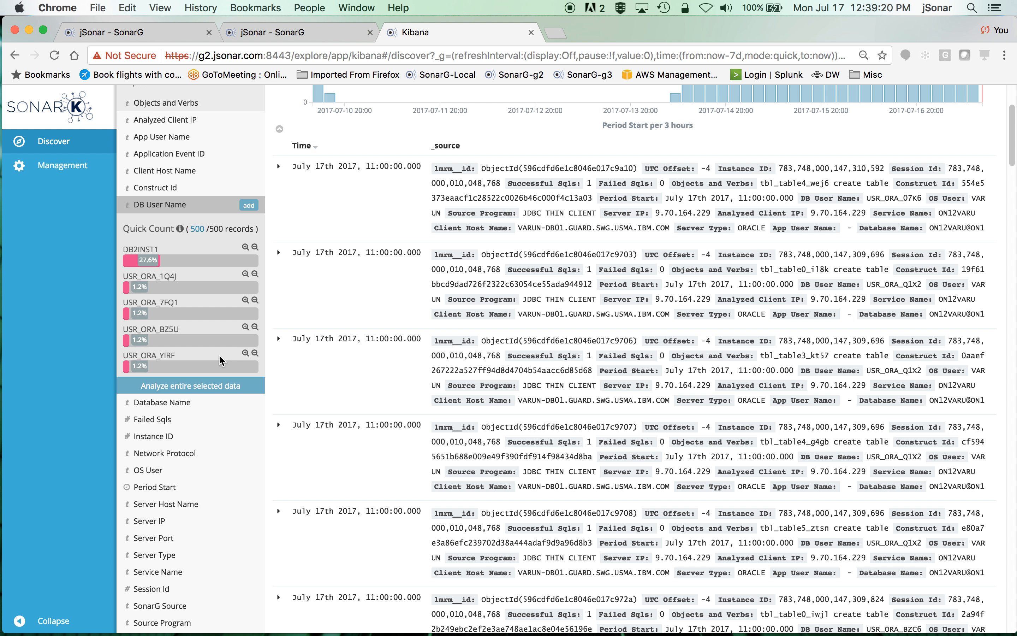
scroll(219, 354, "up", 4)
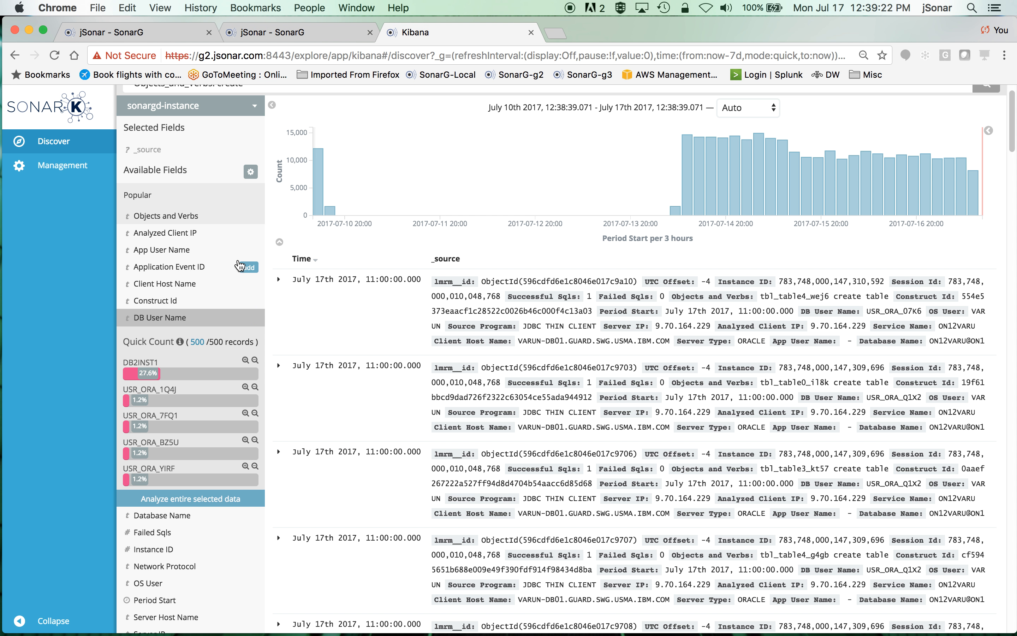
left_click(249, 215)
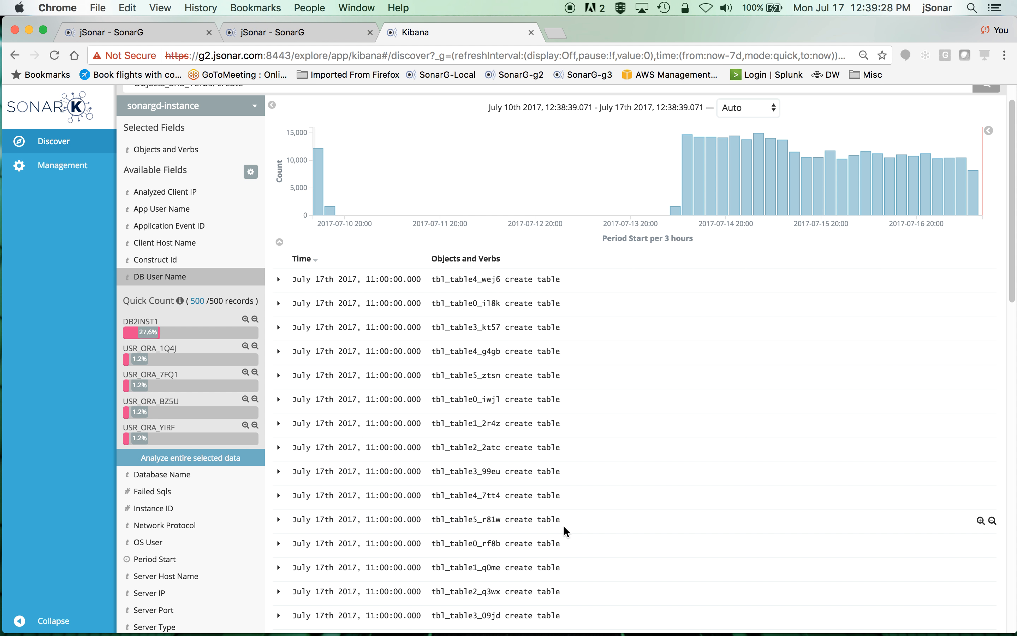
scroll(564, 528, "up", 2)
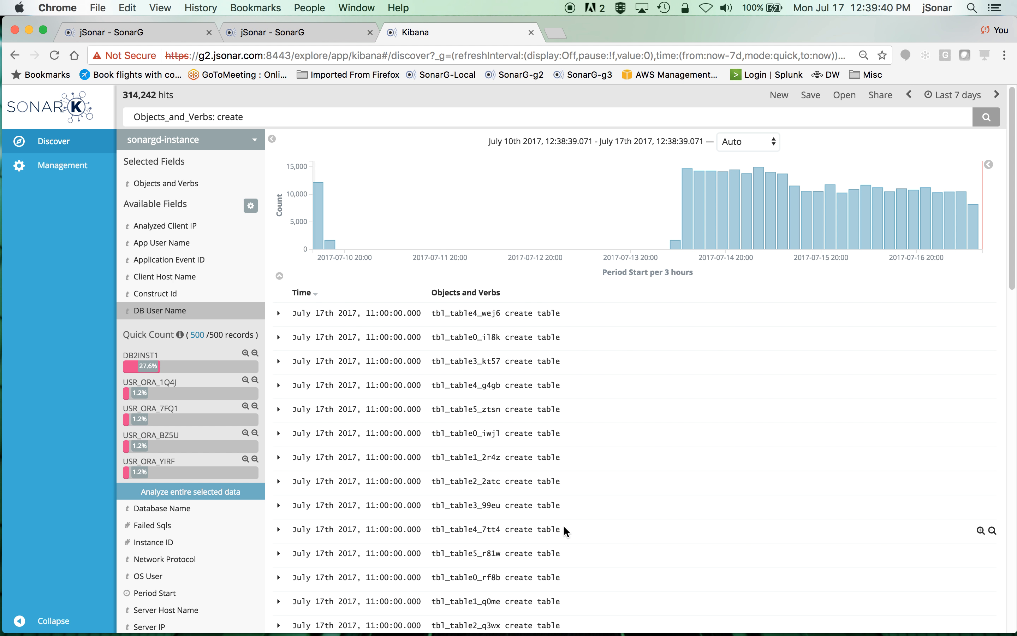
Replace the query with the saved suggestion ov: "DDL Commands"
left_click_drag(243, 117, 128, 115)
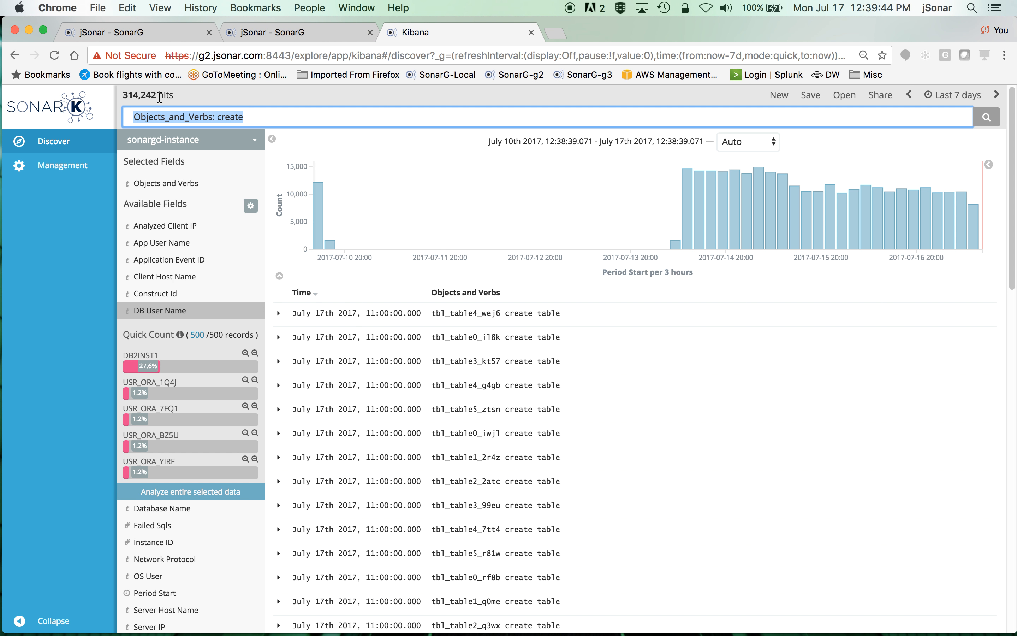
type("ov")
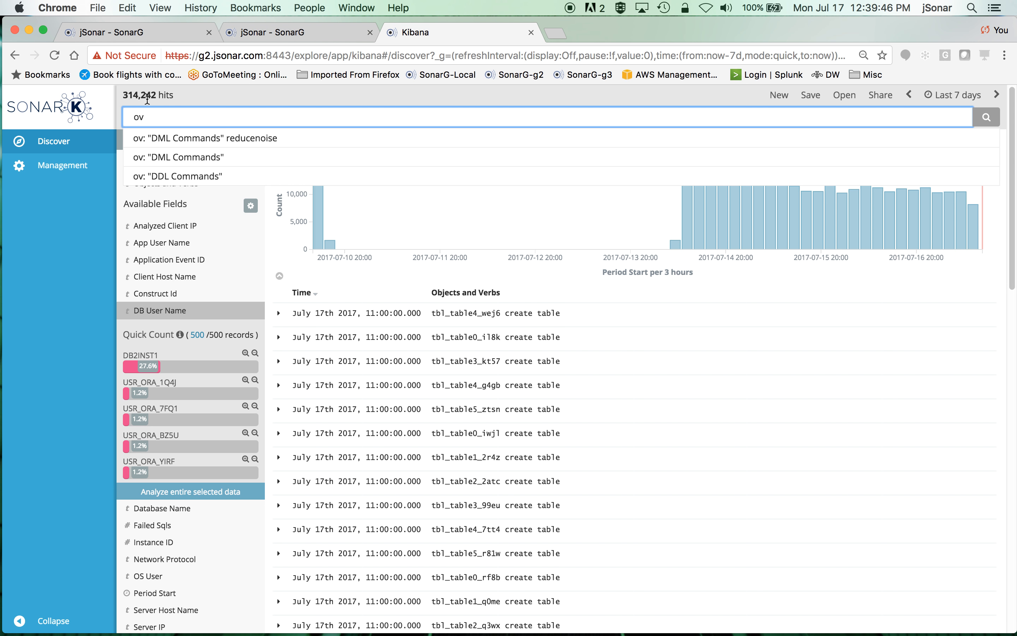
left_click(187, 176)
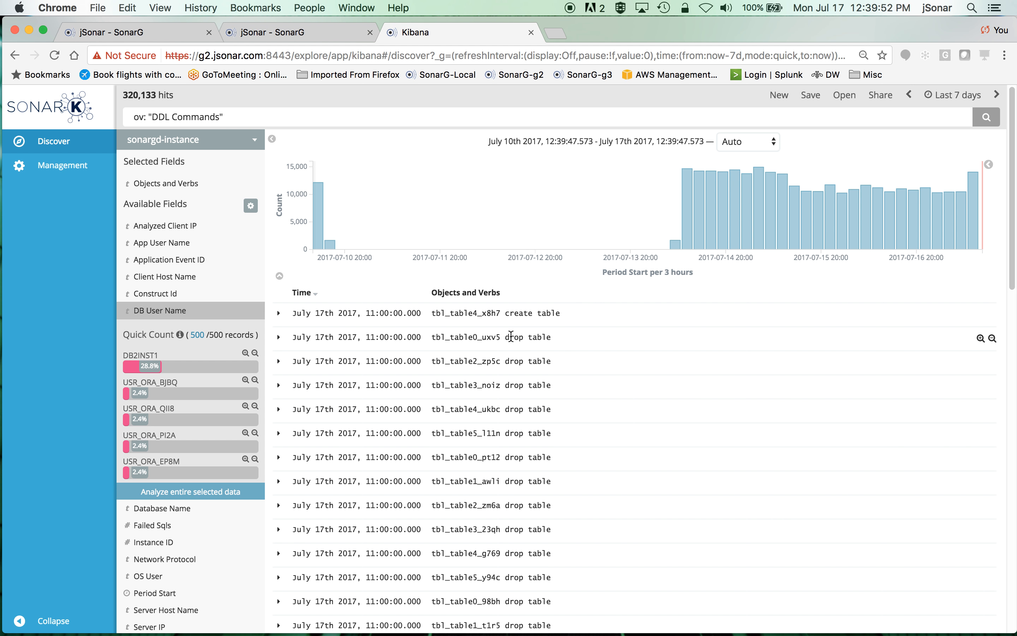
Change the query to ov: "DML Commands" and run it
scroll(590, 413, "down", 2)
scroll(590, 413, "up", 2)
left_click(164, 116)
key("BackSpace")
type("M")
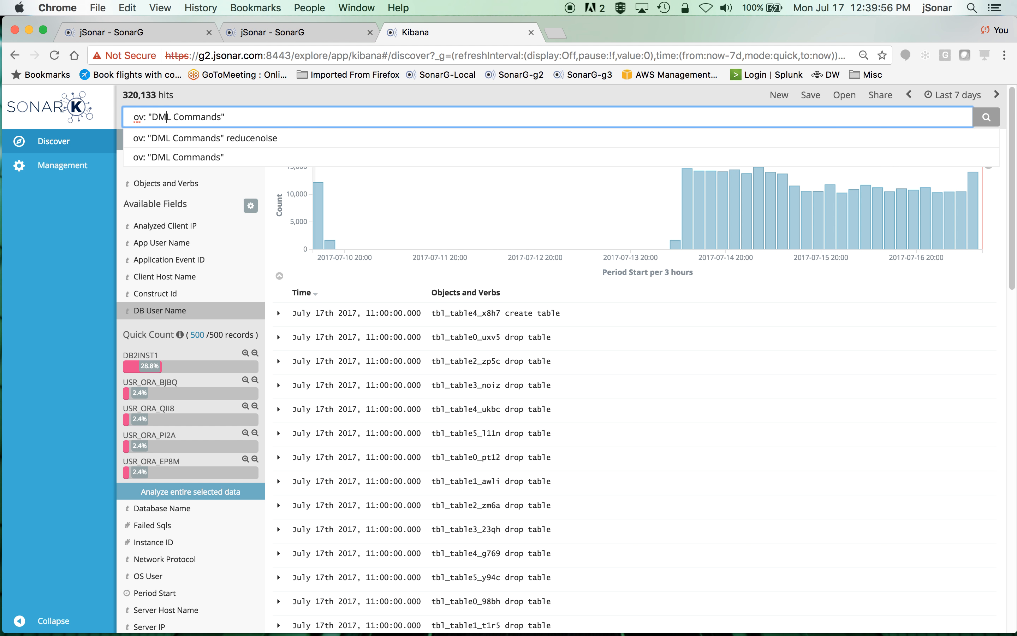
key("Return")
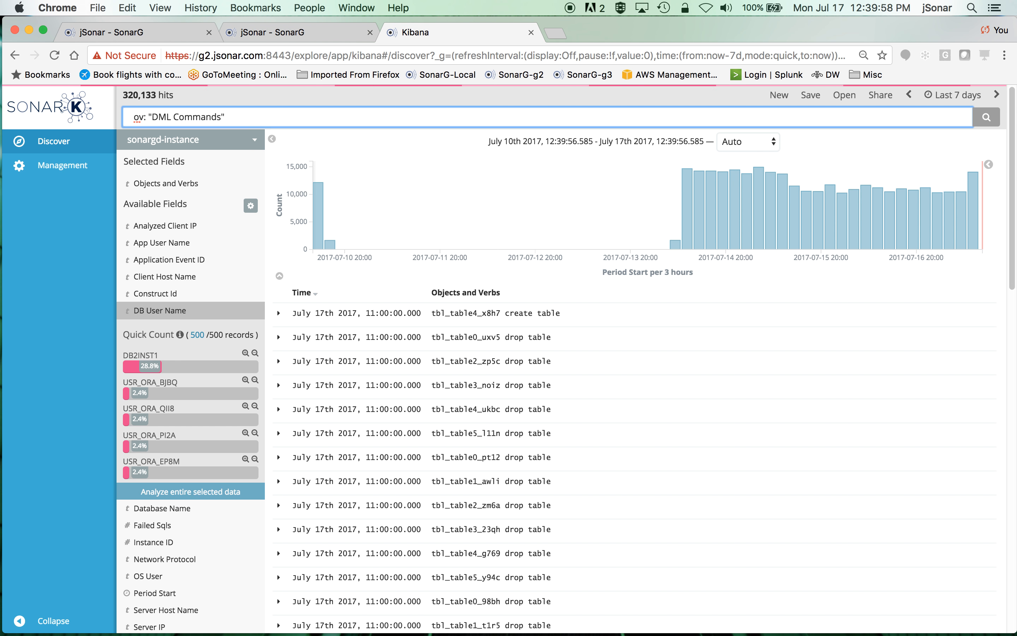